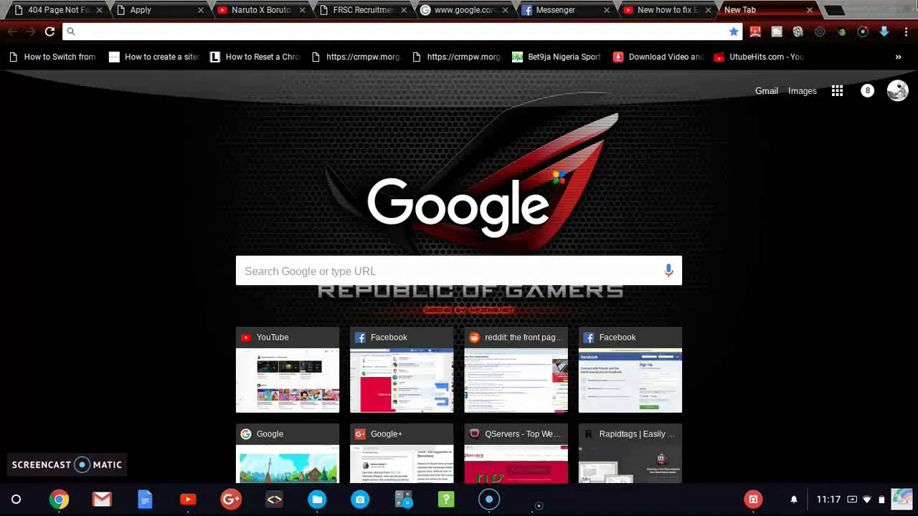
In a new Chrome tab, load the TS Tech Talk channel at youtube.com/tstechtalk
left_click(839, 14)
type("y")
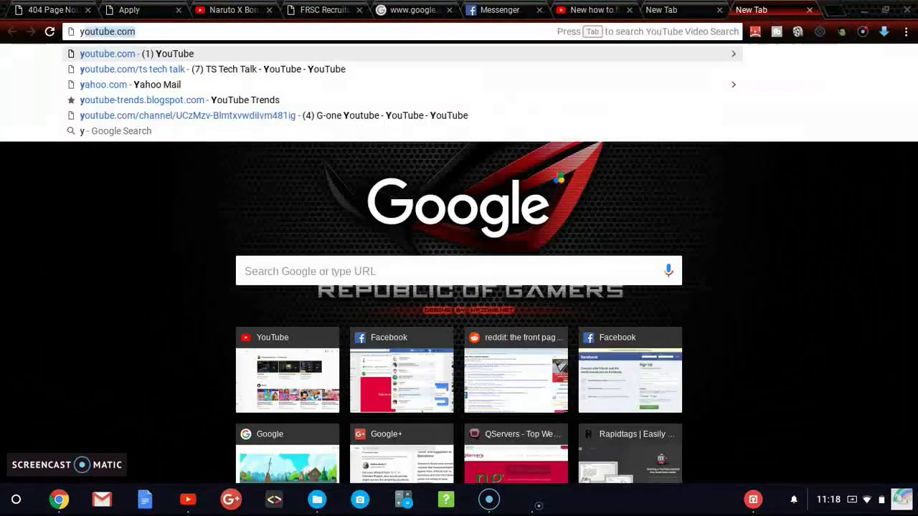
type("outube.com")
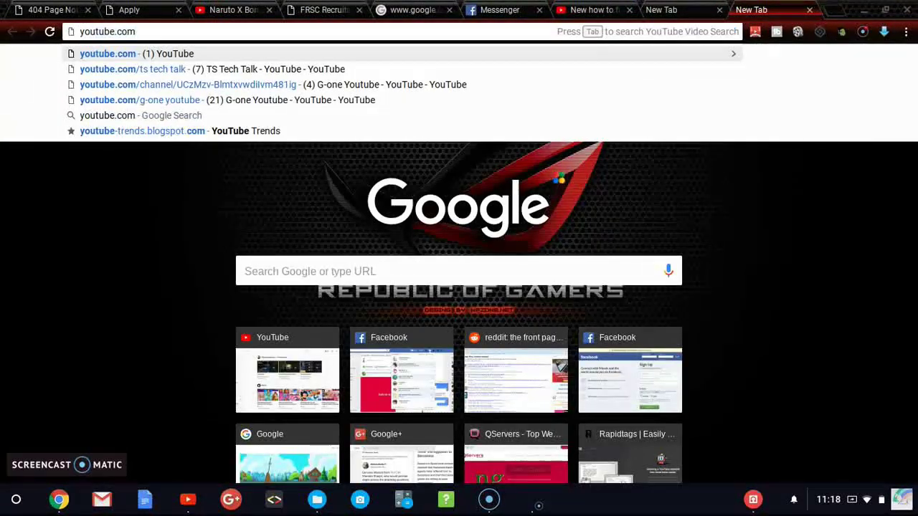
type("/")
key("Down")
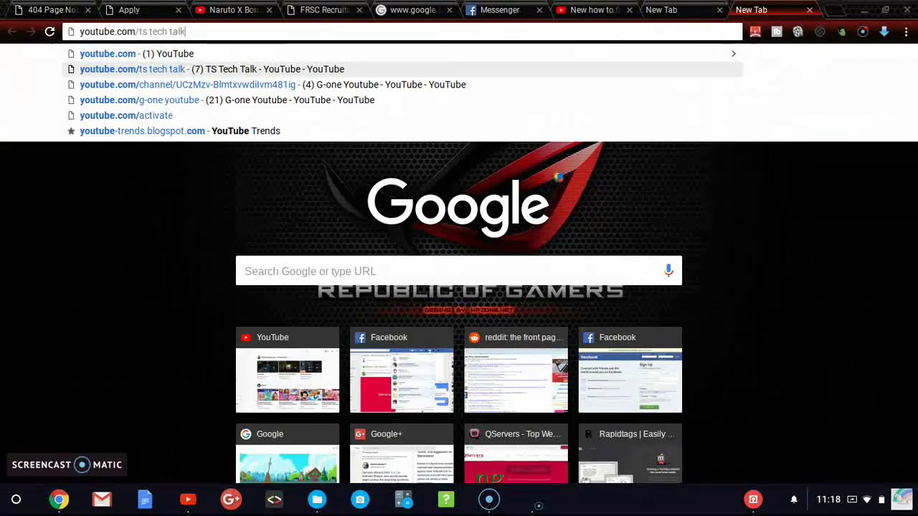
left_click(169, 31)
key("BackSpace")
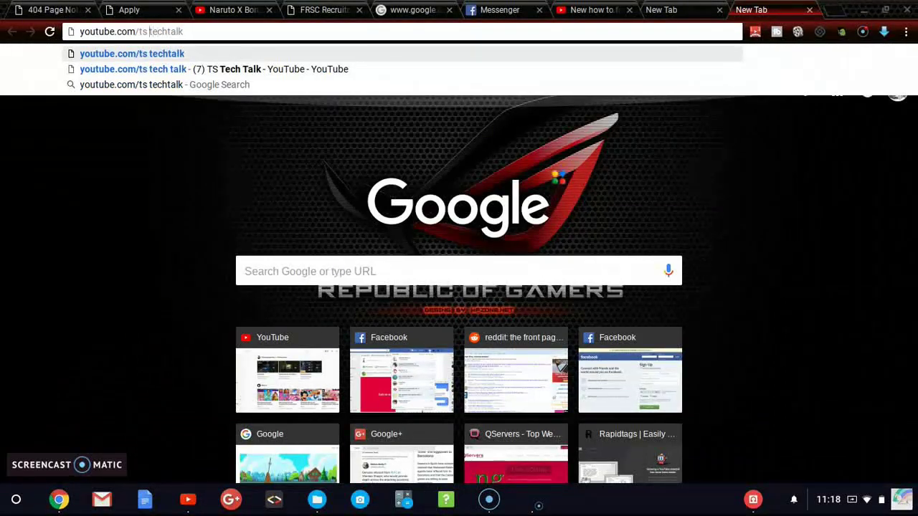
key("BackSpace")
key("Return")
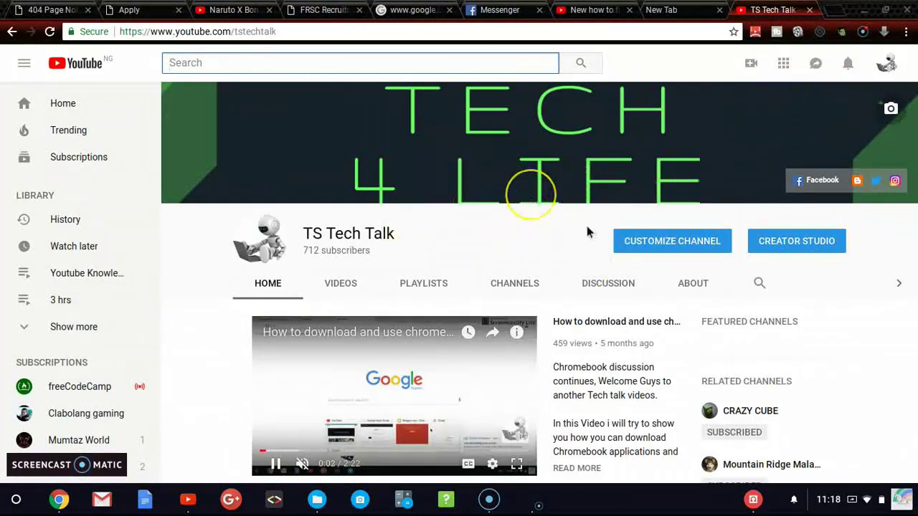
From the channel's Videos list, open the Server Error 500 video and scroll below the player
left_click(682, 242)
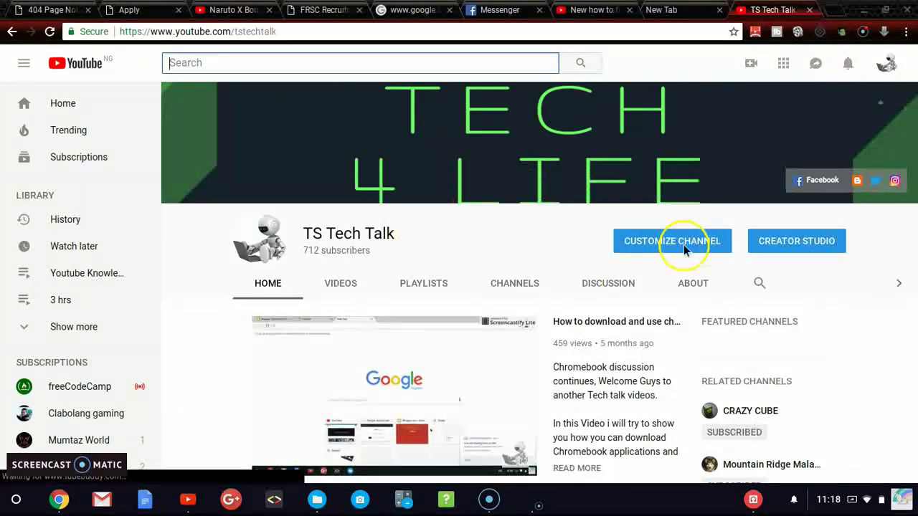
left_click(328, 285)
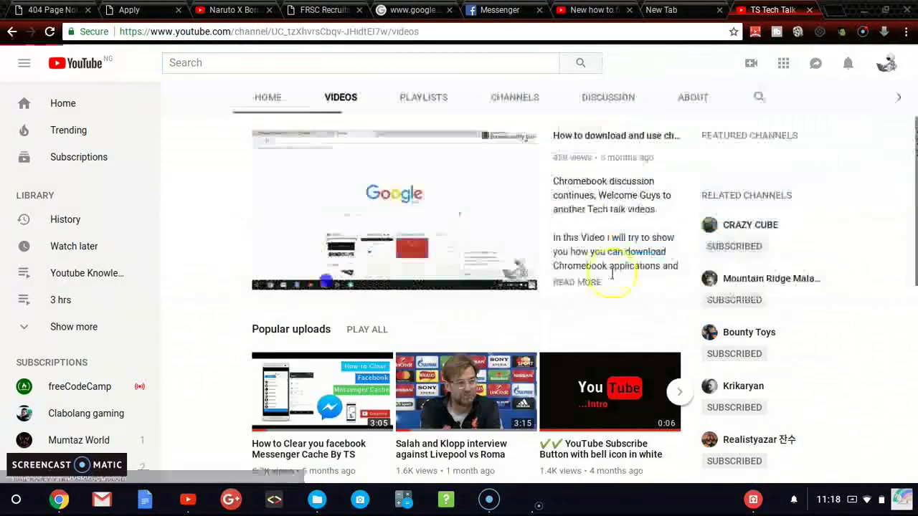
left_click(514, 116)
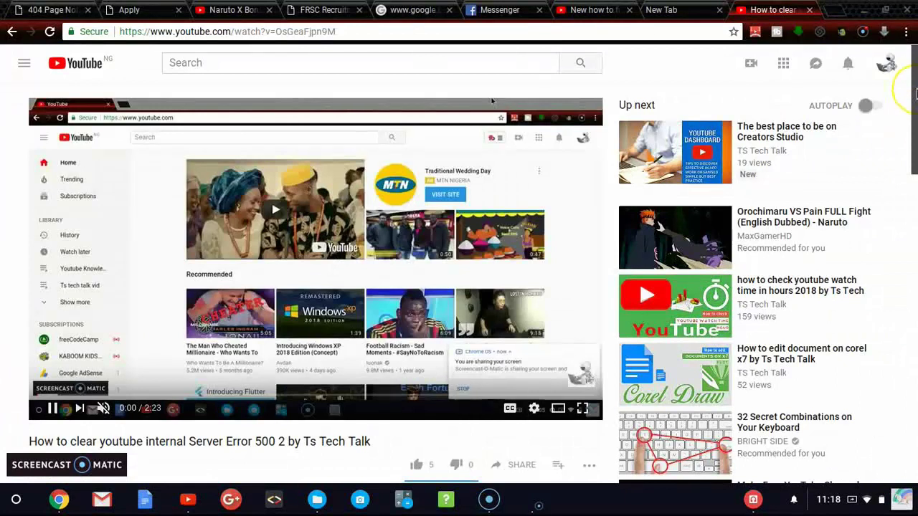
scroll(916, 94, "down", 2)
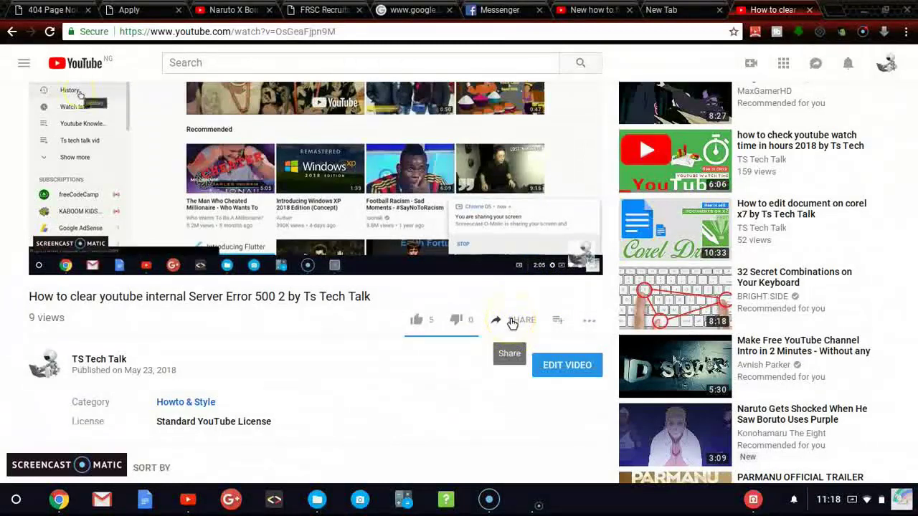
Open the video's Share dialog and page through the suggestions to the last You may know group
left_click(513, 323)
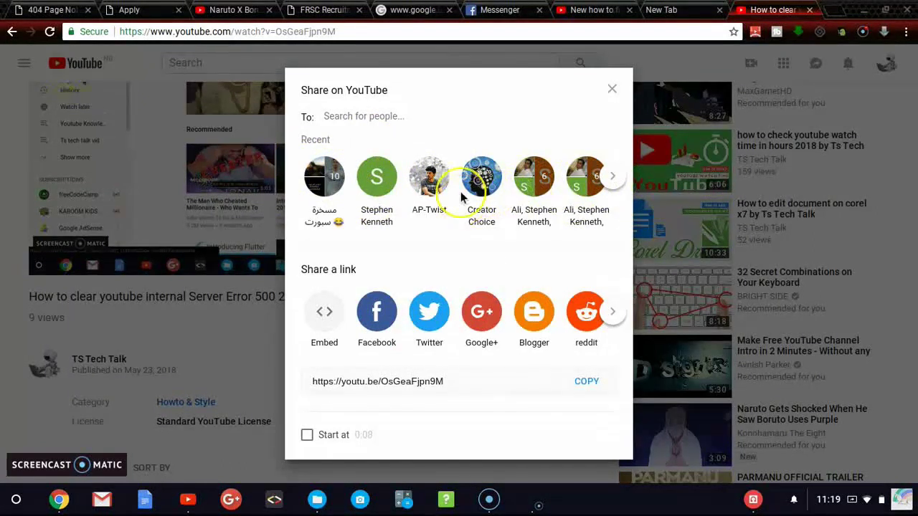
left_click(613, 176)
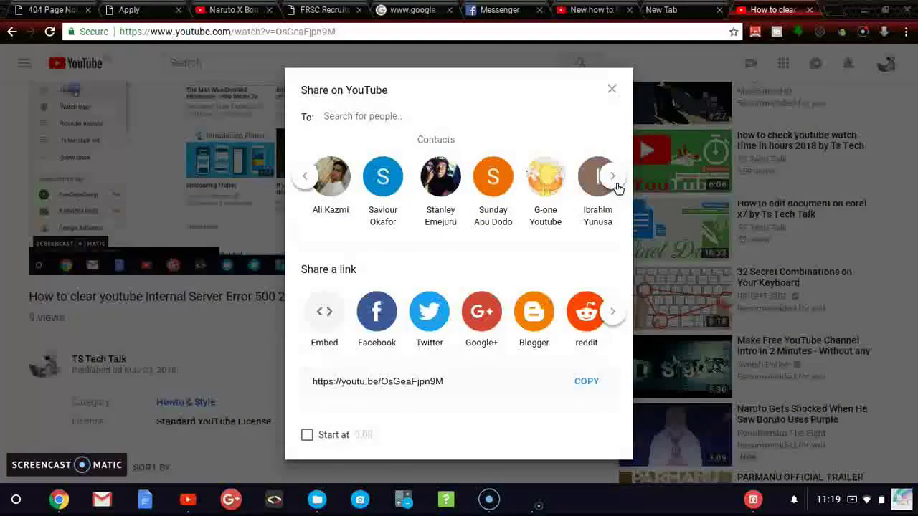
left_click(614, 178)
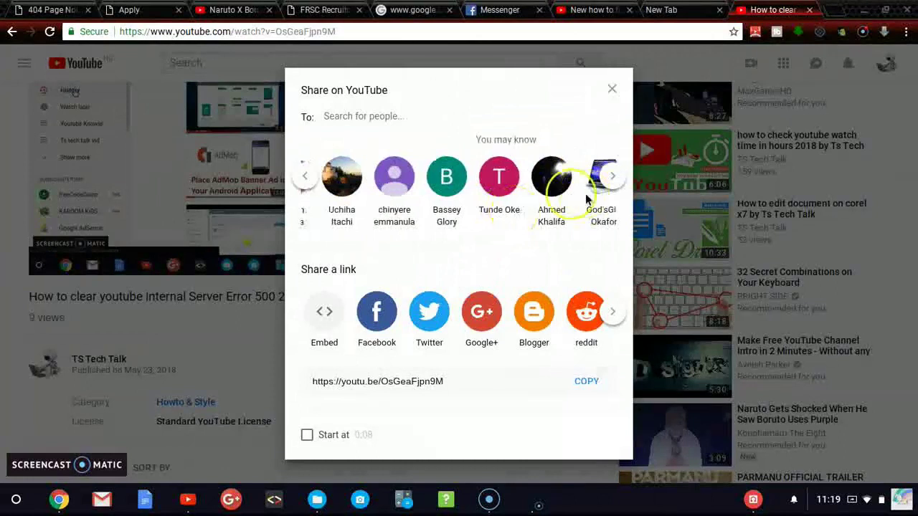
left_click(617, 176)
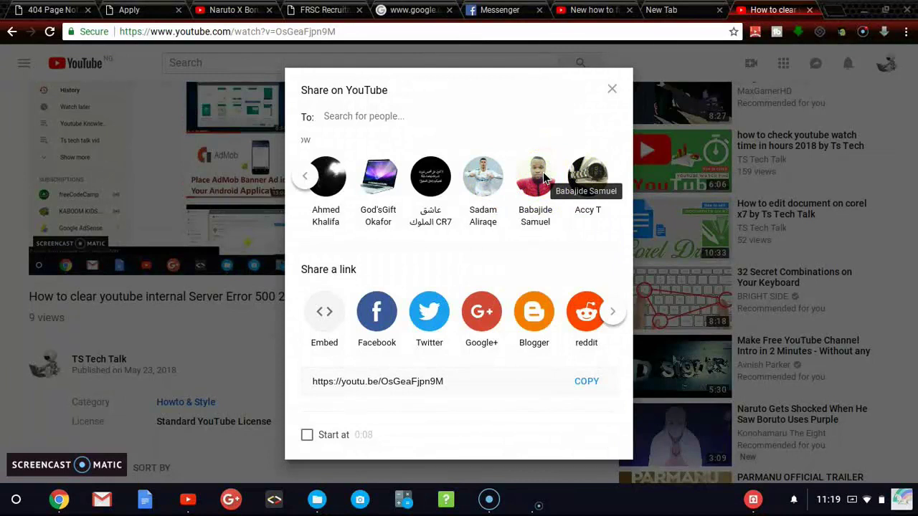
Add six people from the last suggestion group as share recipients
left_click(542, 172)
left_click(587, 201)
left_click(485, 205)
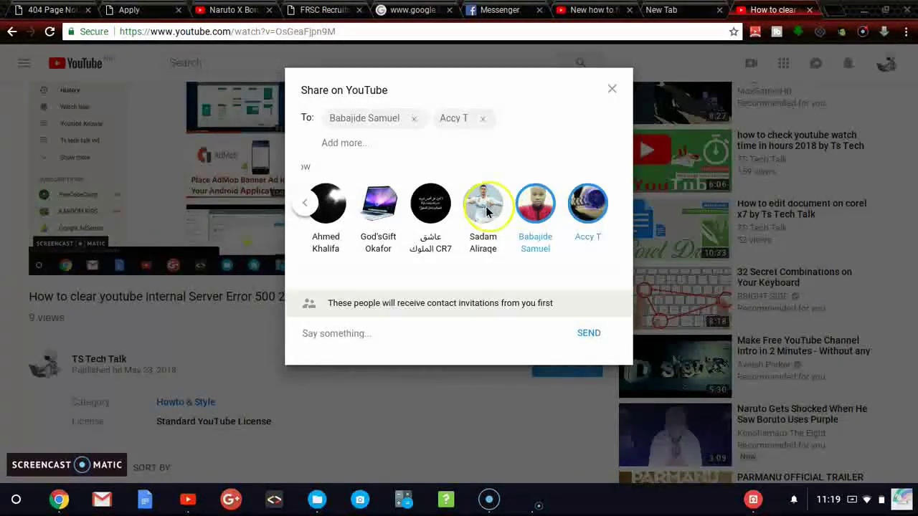
left_click(383, 205)
left_click(428, 235)
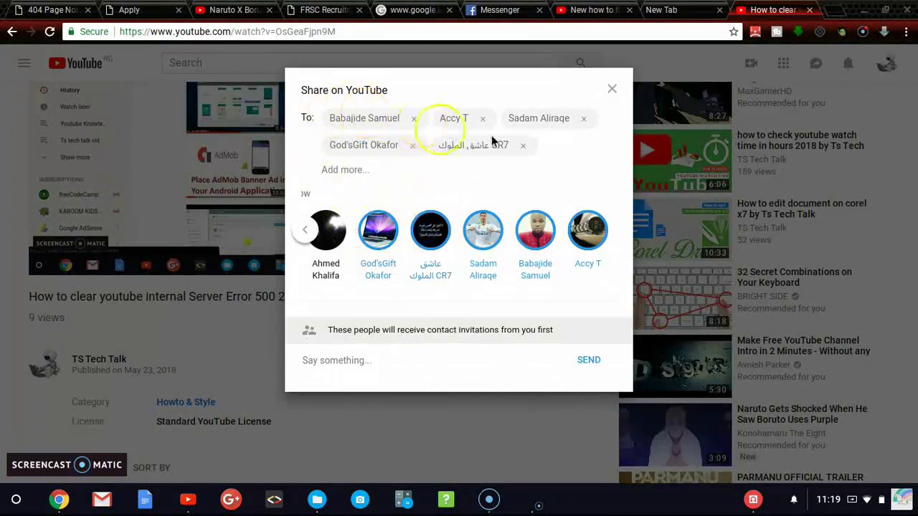
left_click(324, 228)
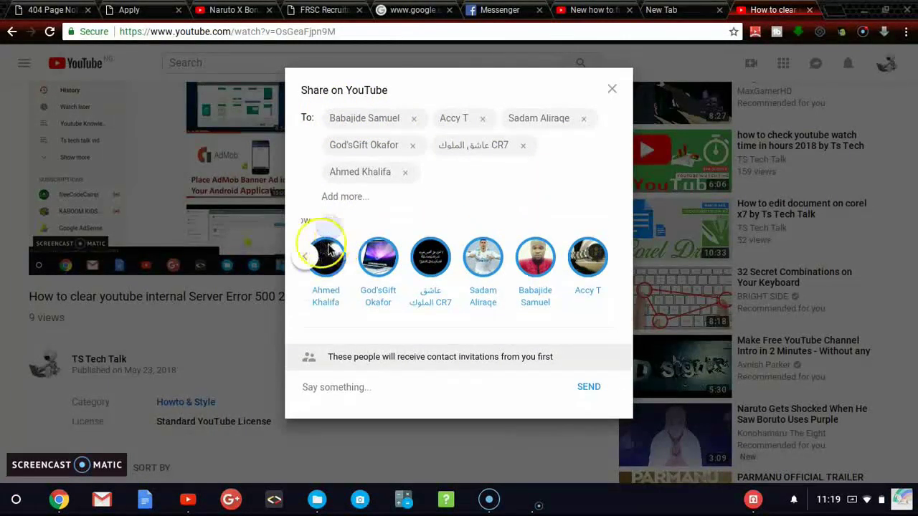
Return to the earlier suggestion group and add six more recipients
left_click(306, 256)
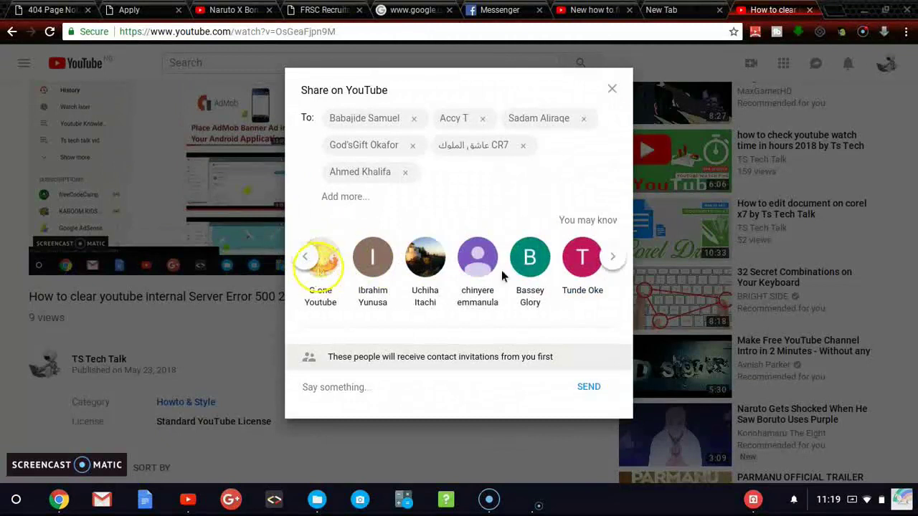
left_click(580, 258)
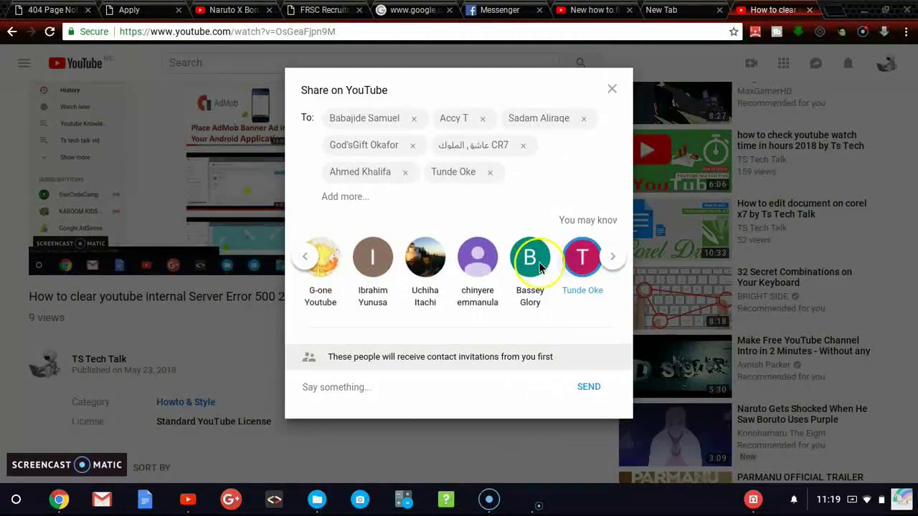
left_click(538, 262)
left_click(478, 257)
left_click(425, 271)
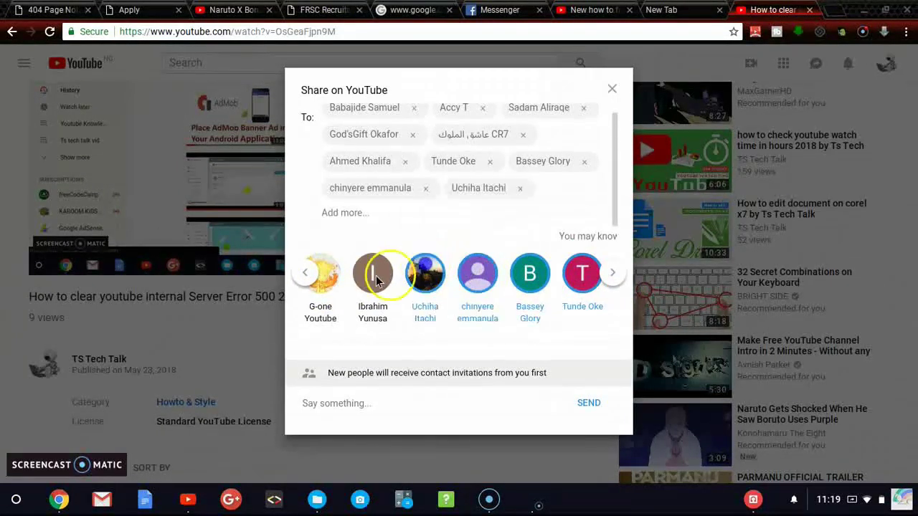
left_click(373, 275)
left_click(309, 276)
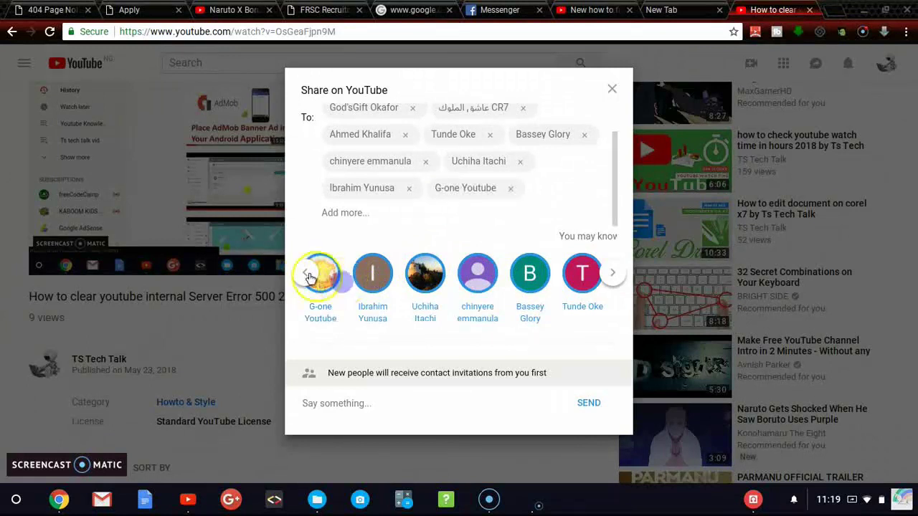
Add four people from Contacts and send the video to all chosen recipients
left_click(305, 275)
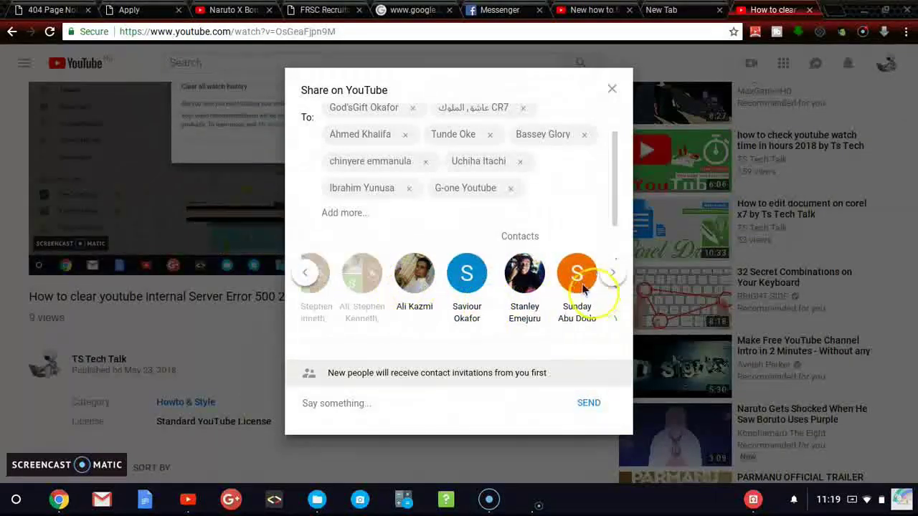
left_click(579, 281)
left_click(524, 272)
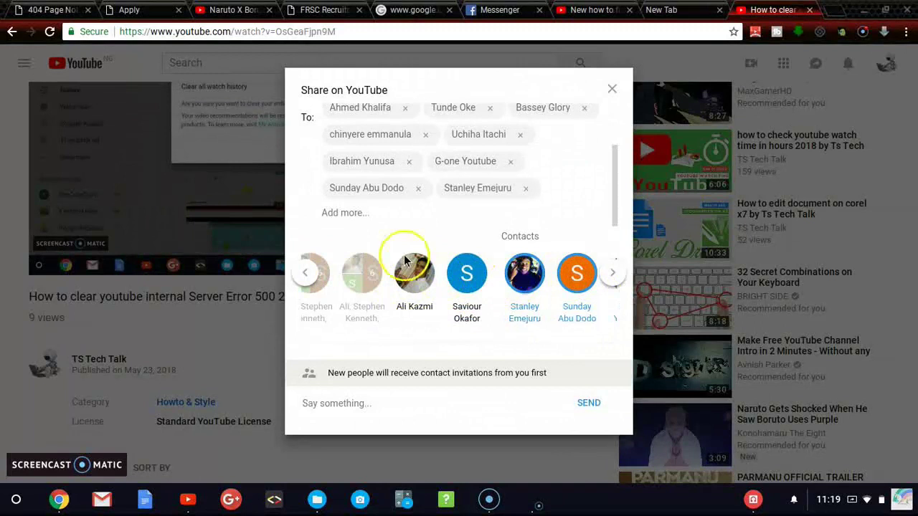
left_click(465, 276)
left_click(422, 280)
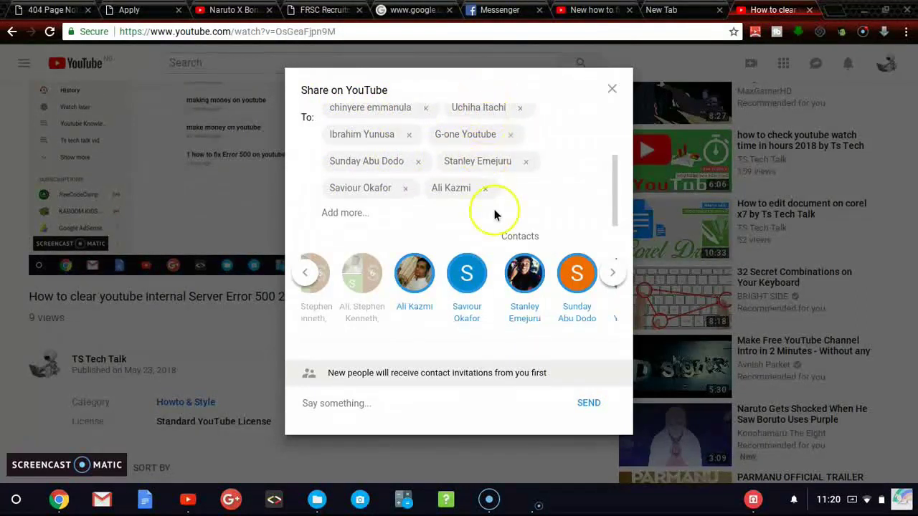
left_click(590, 405)
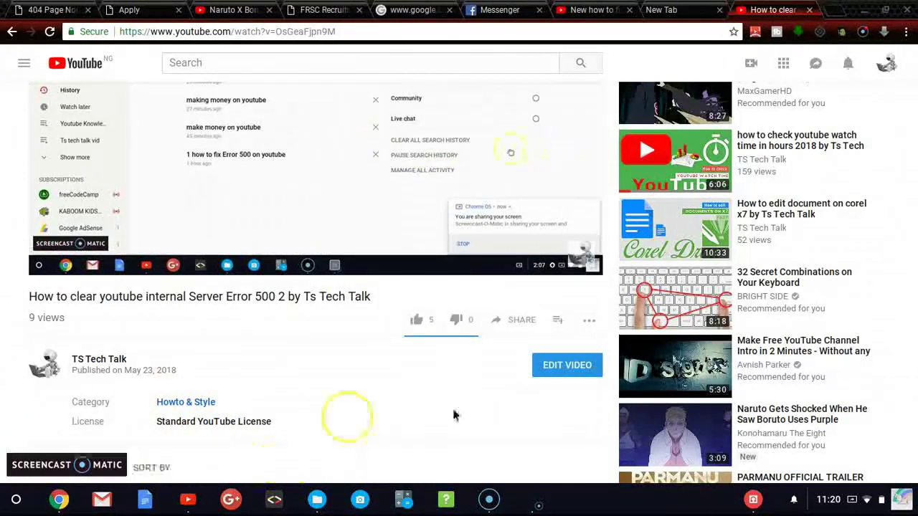
left_click(529, 323)
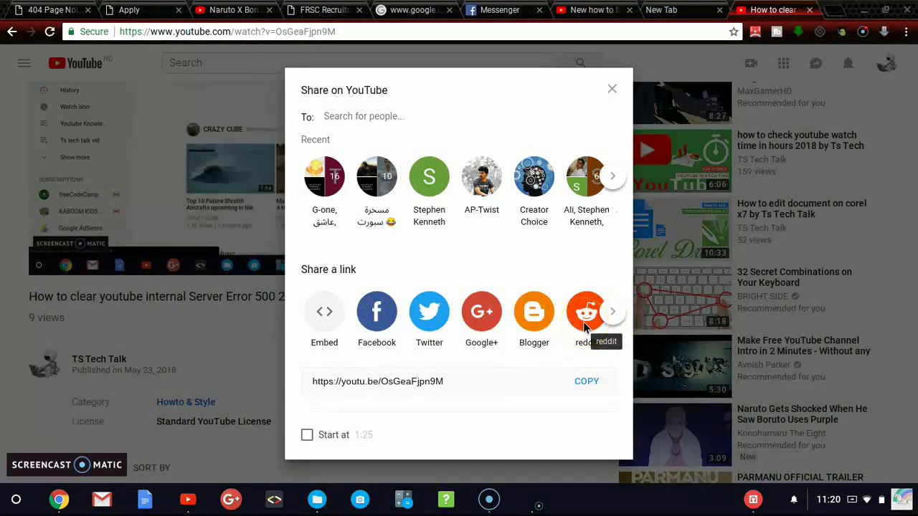
left_click(612, 315)
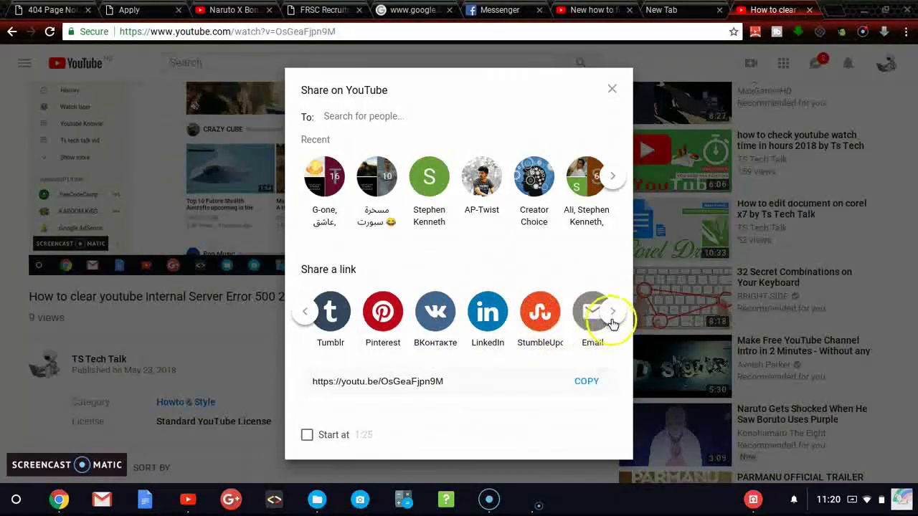
left_click(583, 313)
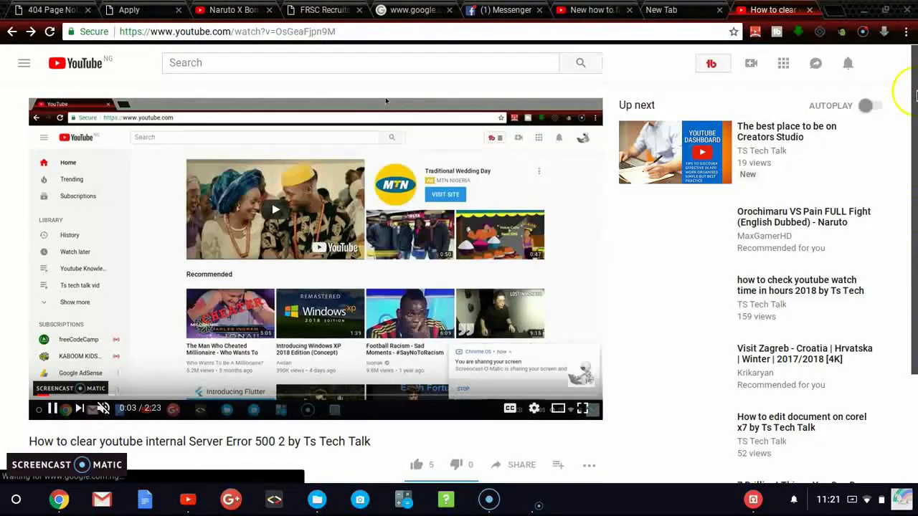
left_click_drag(916, 95, 915, 147)
left_click(504, 379)
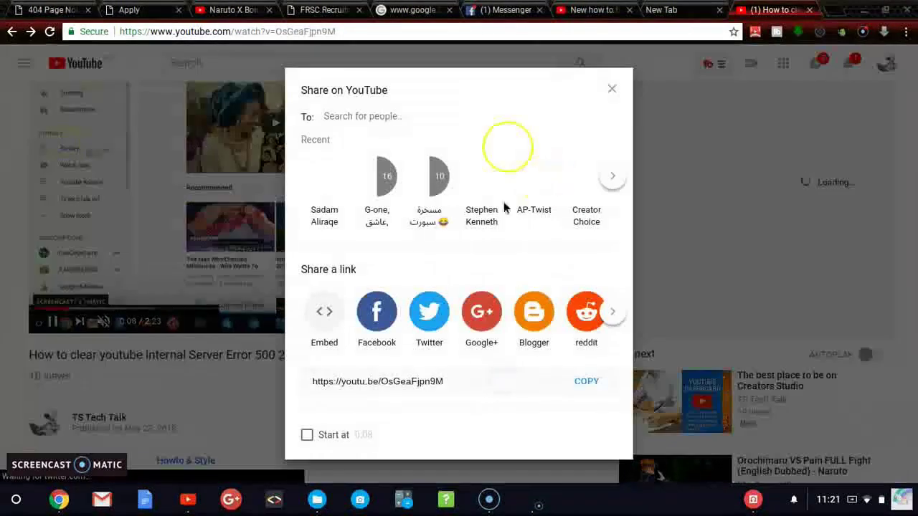
left_click(403, 311)
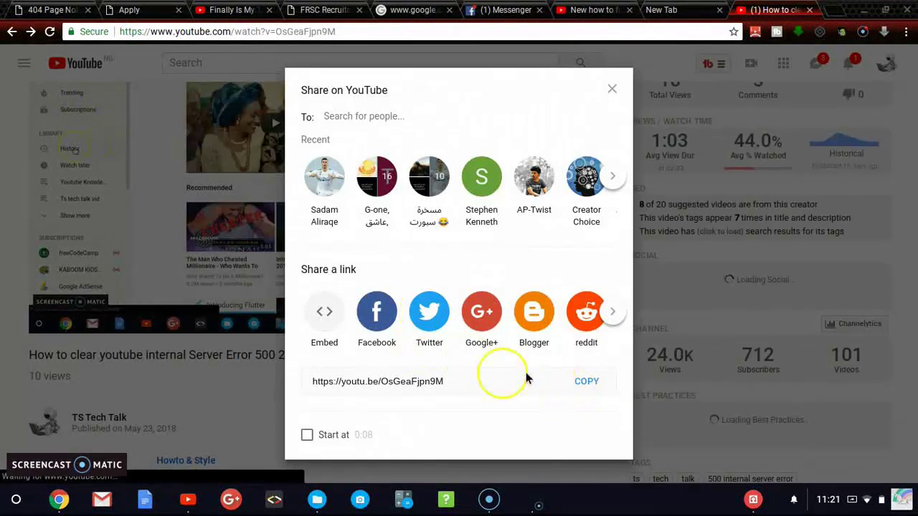
left_click_drag(490, 382, 334, 381)
left_click(308, 393)
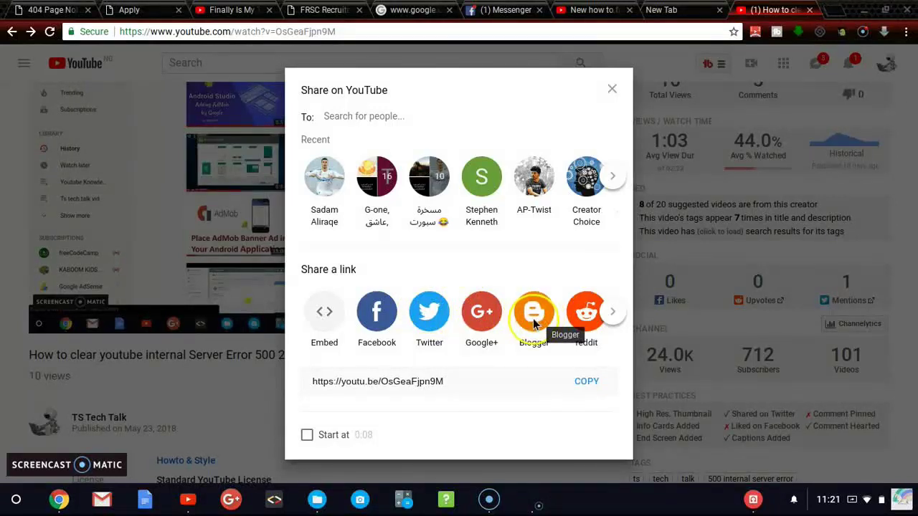
left_click(615, 316)
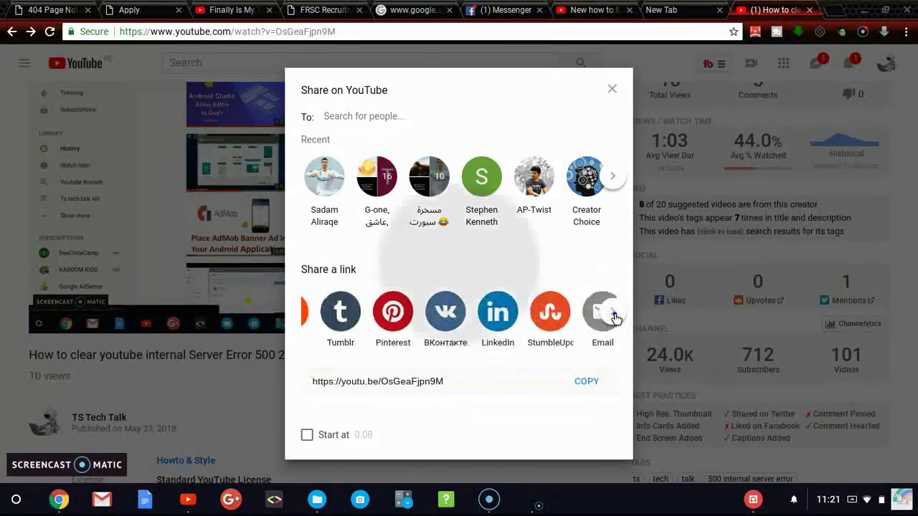
left_click(475, 390)
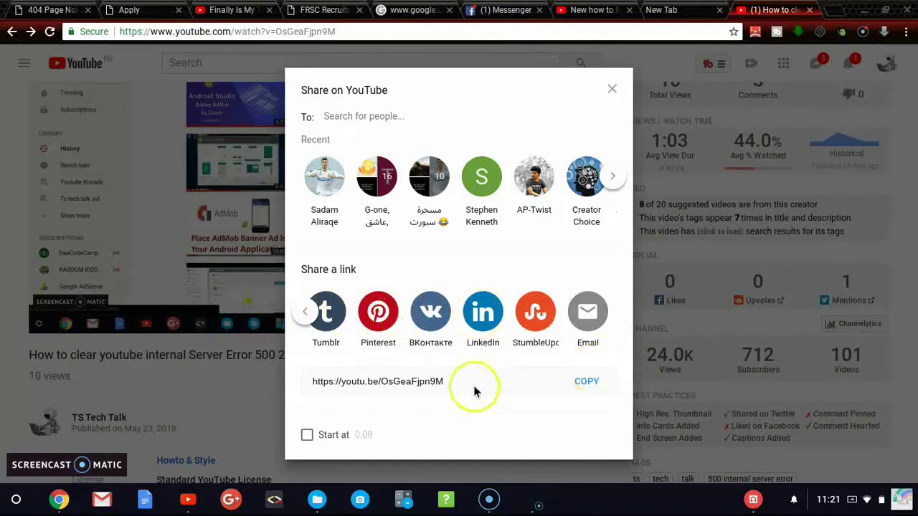
left_click(474, 387)
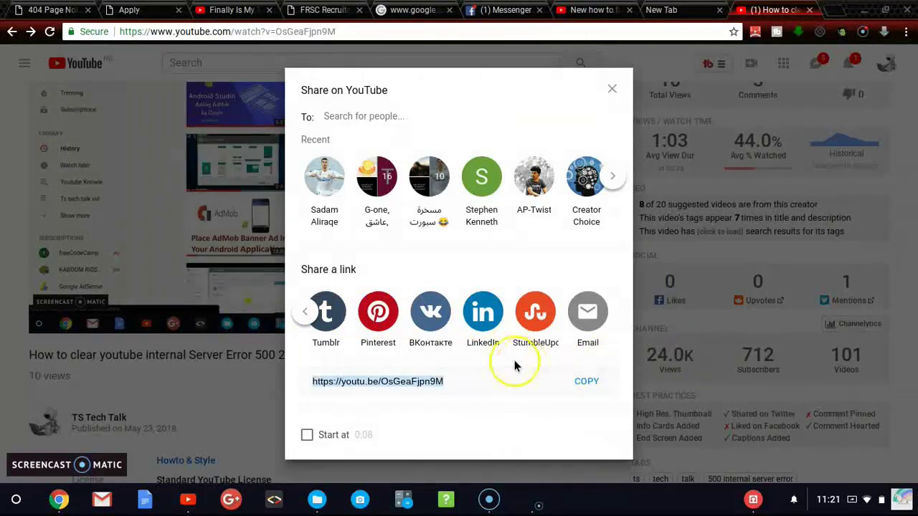
left_click(304, 311)
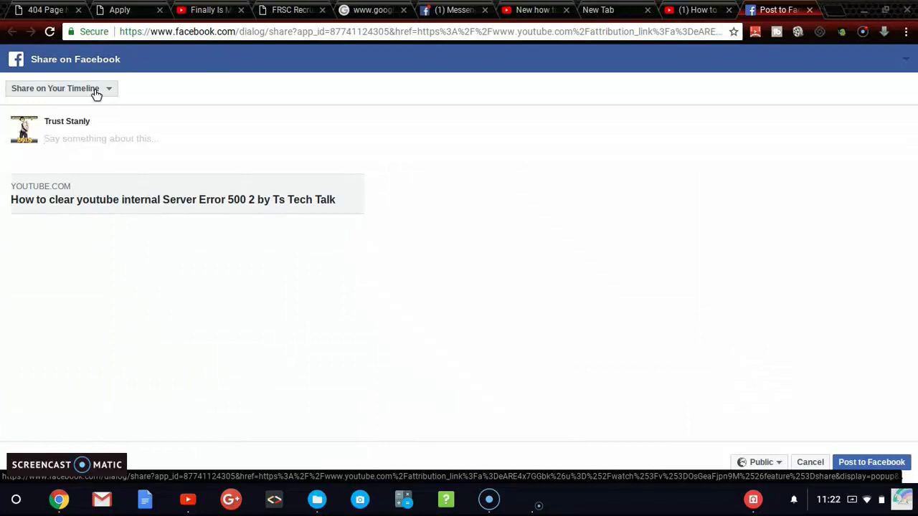
Switch the Facebook share target from Your Timeline to 'Share on a Page You Manage'
left_click(96, 89)
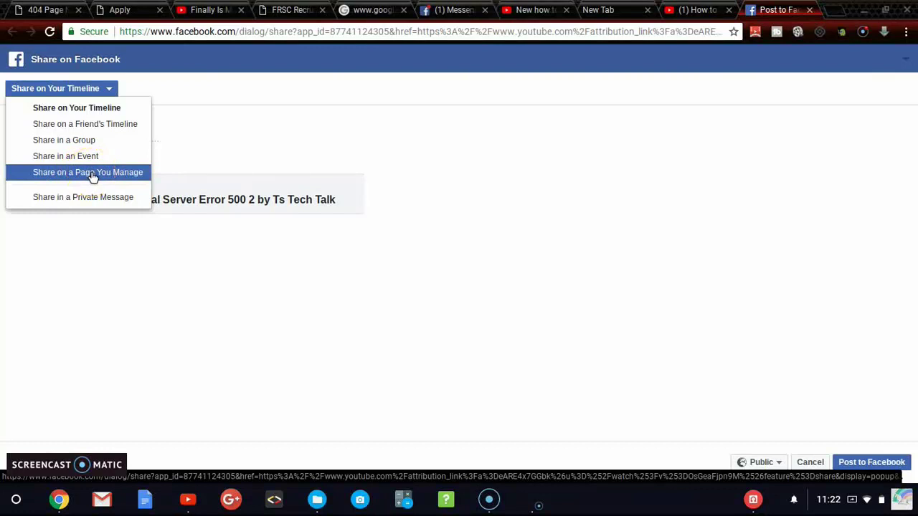
left_click_drag(92, 177, 135, 172)
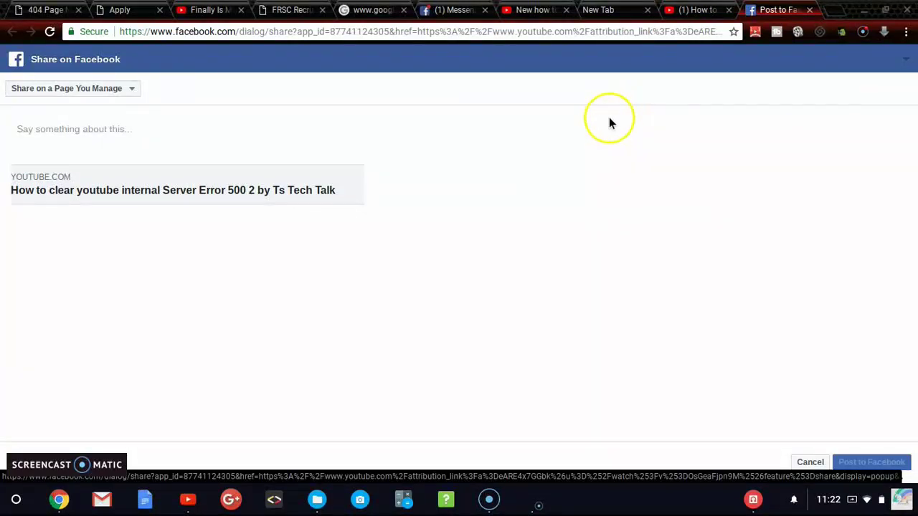
Write the message 'This is the only way to fix Youtube error 500' above the video preview
left_click(550, 127)
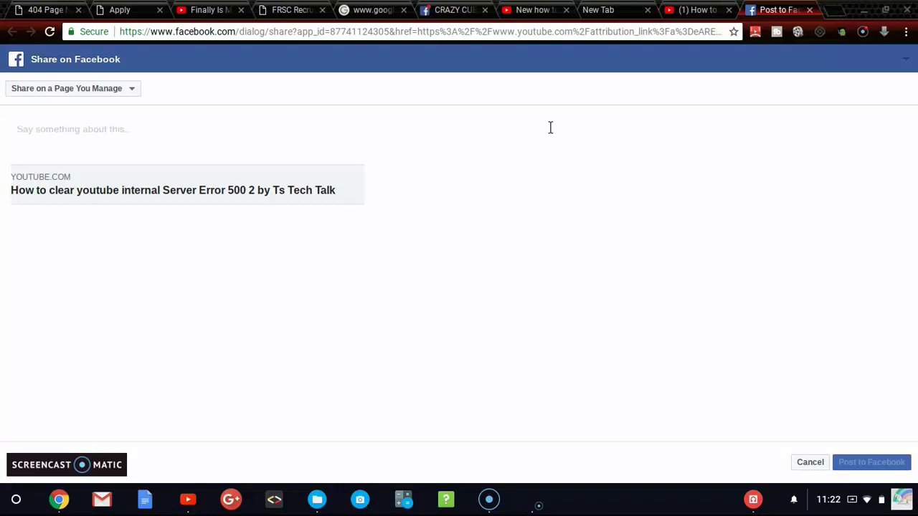
type("This is")
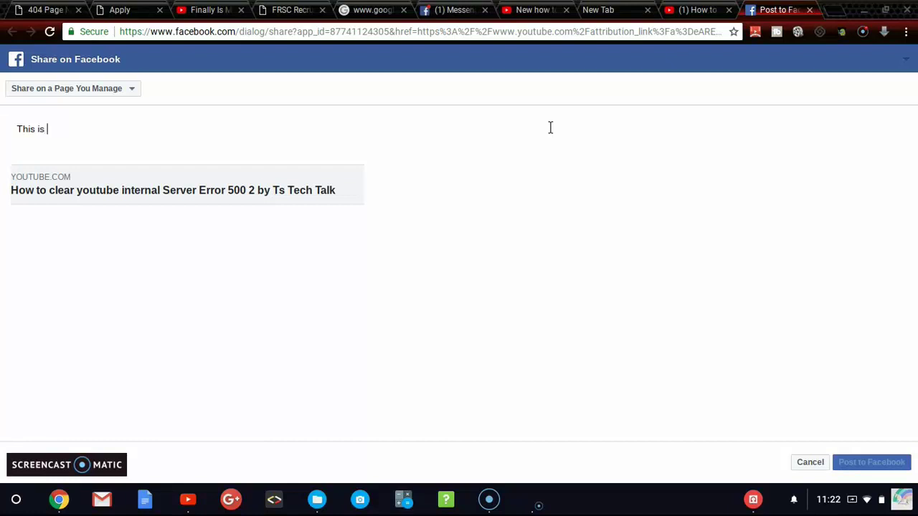
type(" the be")
key("BackSpace")
type("only way to fix Yo")
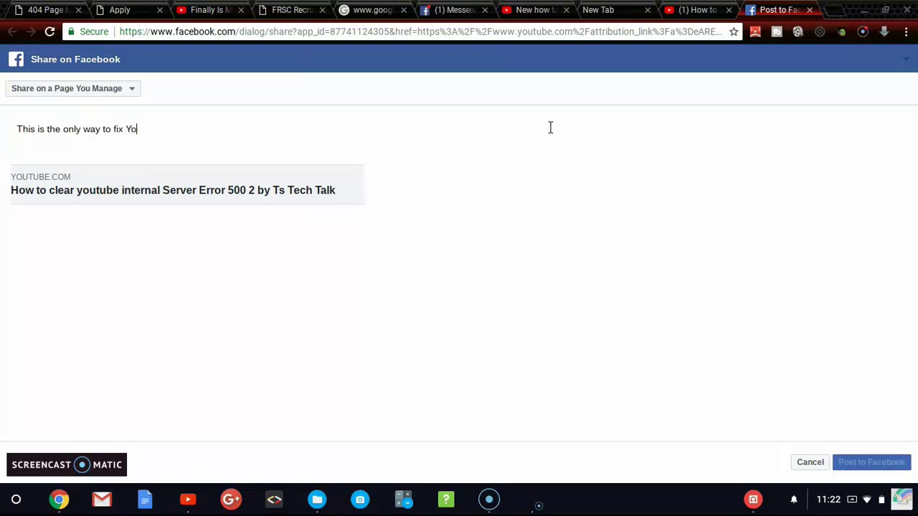
type("utube error 500")
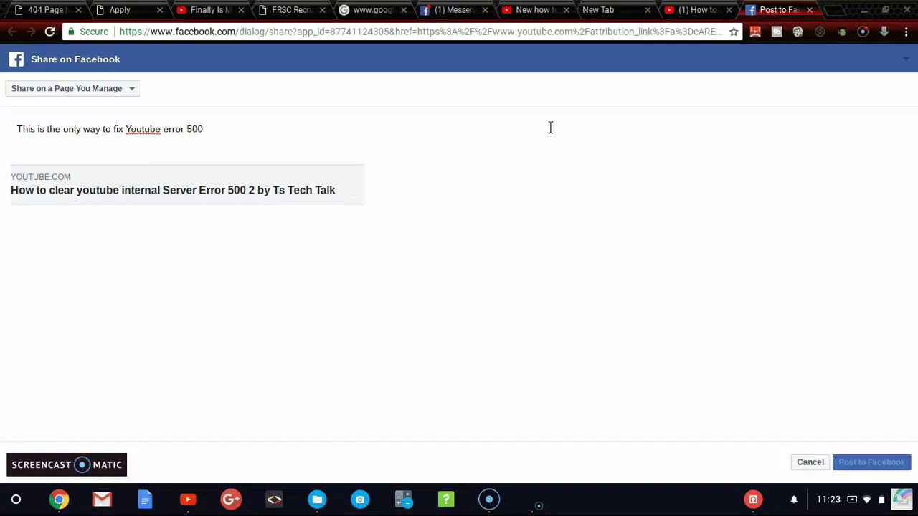
key("Tab")
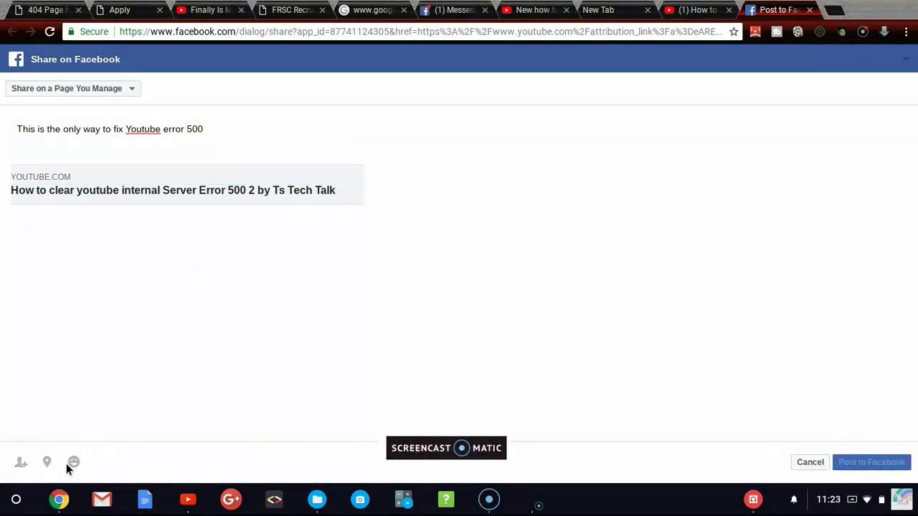
Target the Hellopals managed page and set Posting as to the TS Tech Talk page
left_click(86, 88)
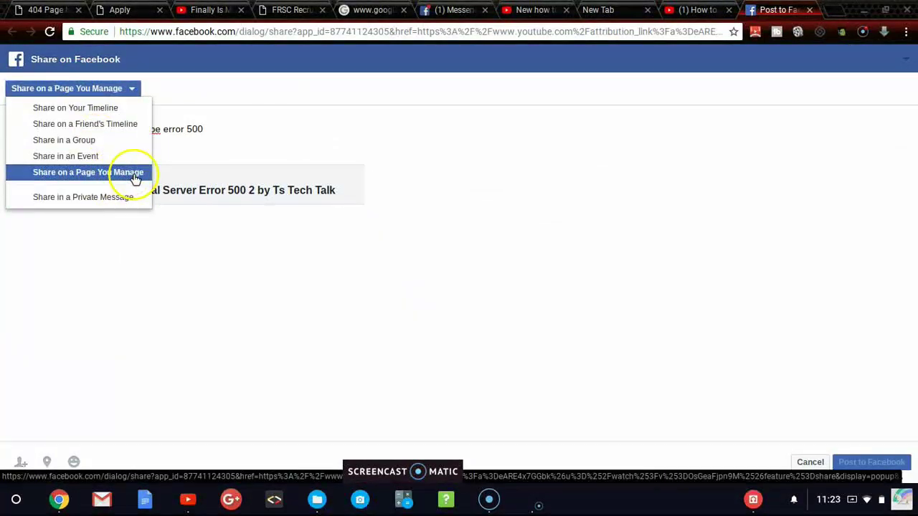
left_click(126, 176)
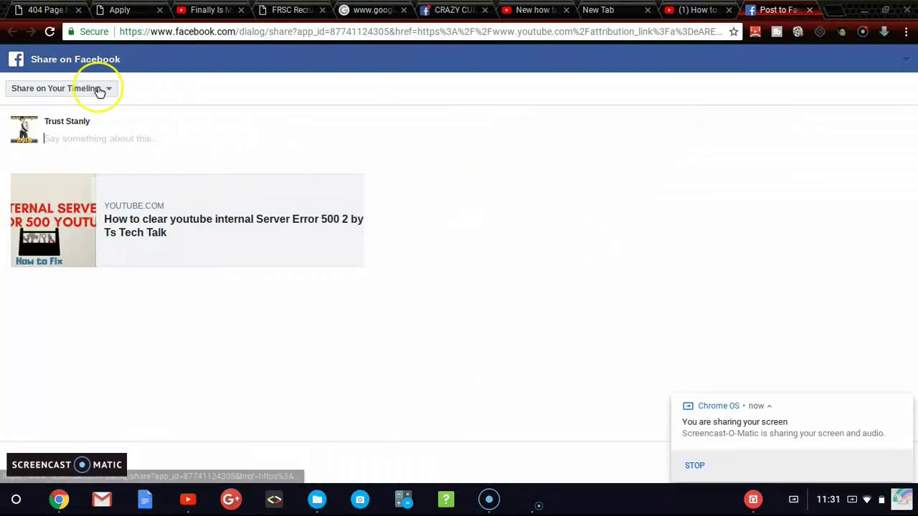
left_click(105, 88)
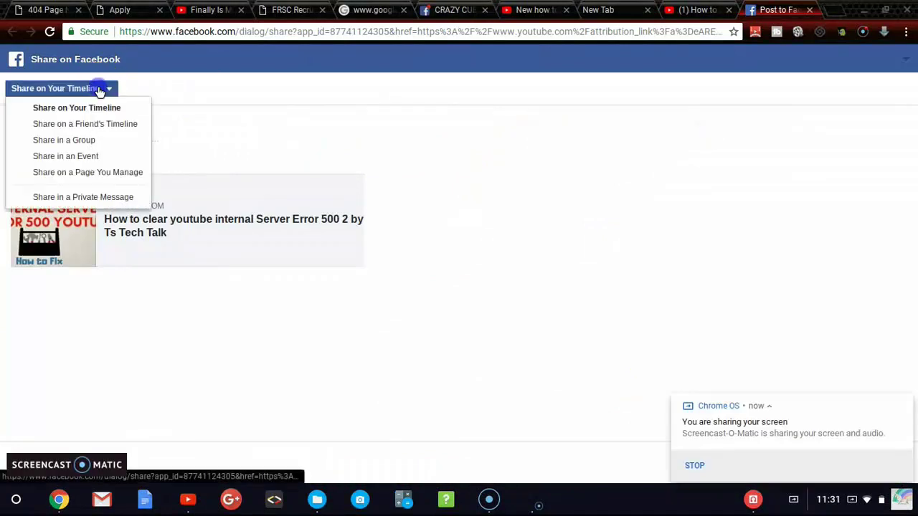
left_click(121, 173)
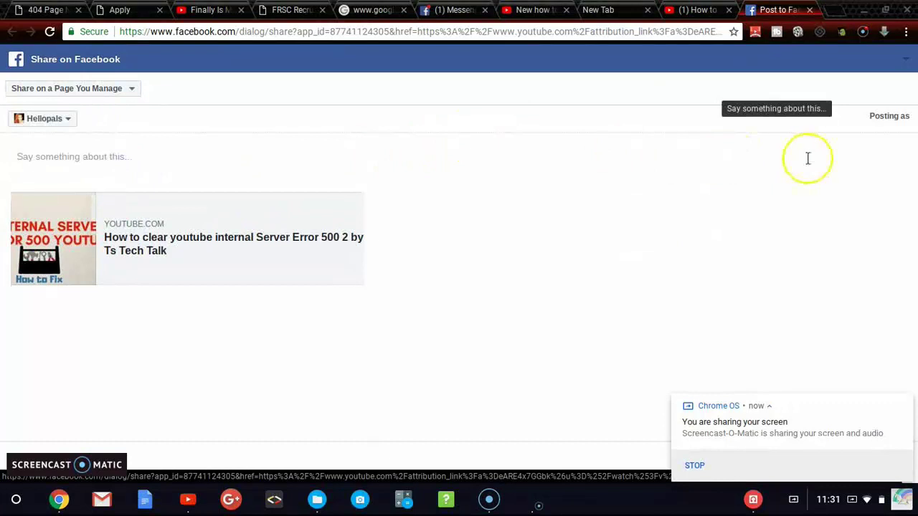
left_click(882, 119)
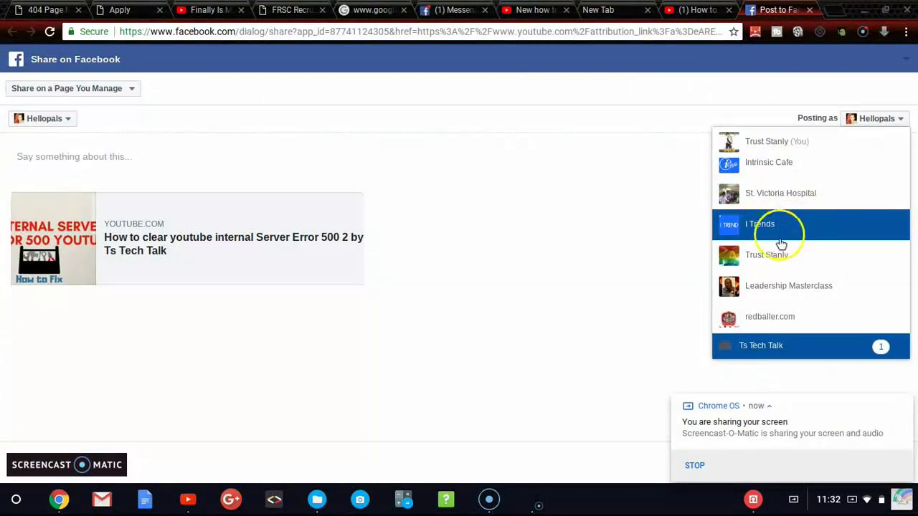
left_click(823, 345)
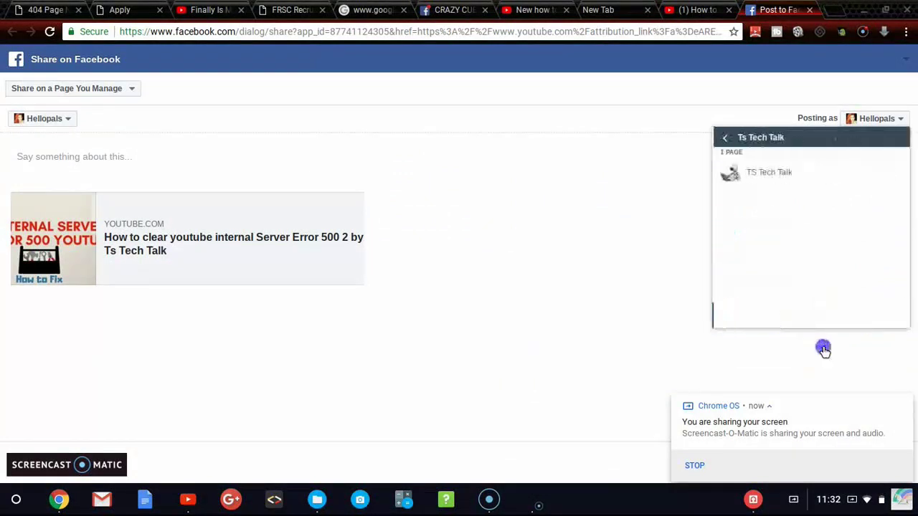
left_click(767, 174)
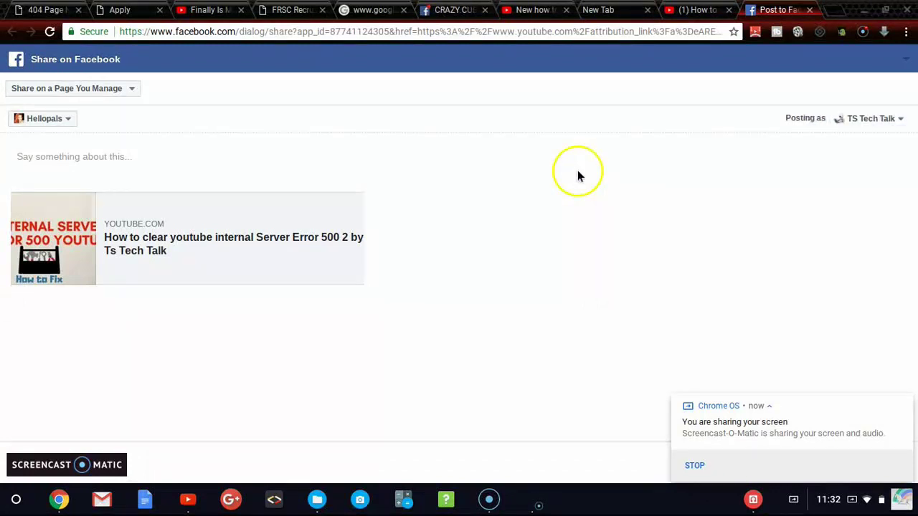
Enter the post caption, dismiss the screen-sharing notice, and post the video to Hellopals
left_click(283, 149)
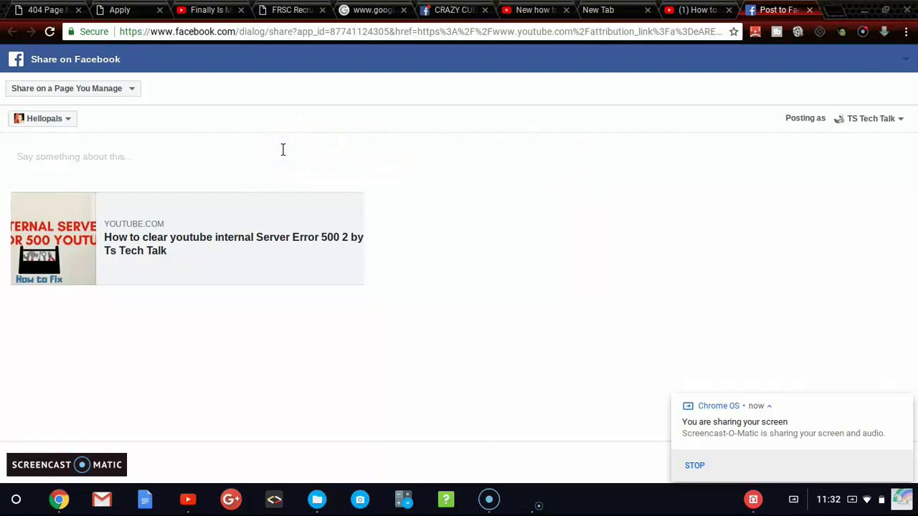
type("The only way to fix")
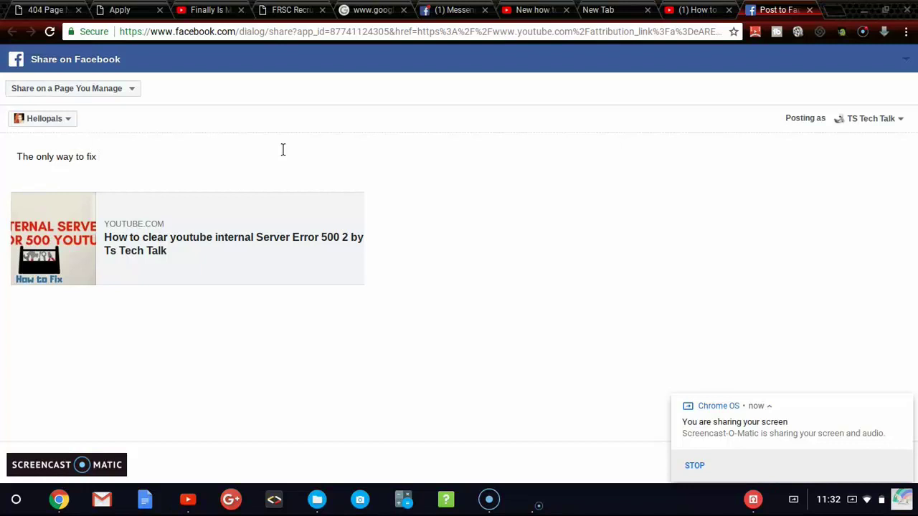
type("e error 500")
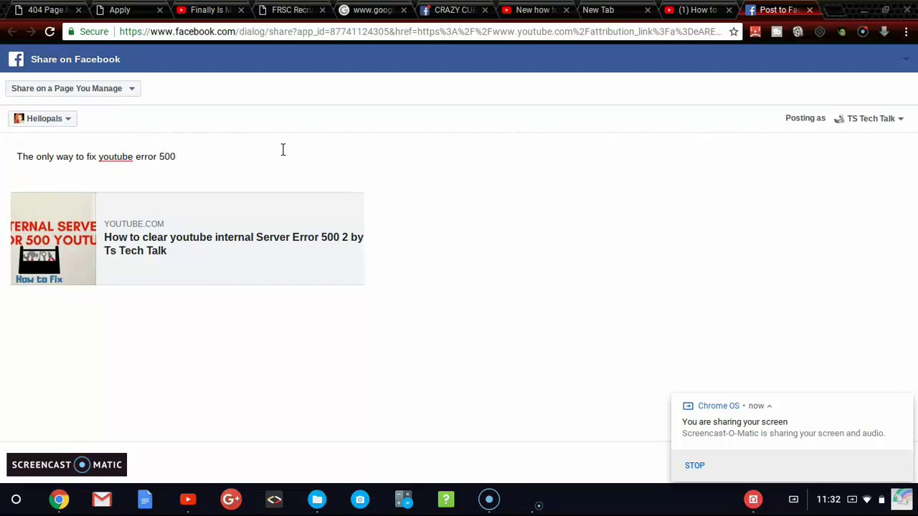
mouse_move(682, 407)
left_click(903, 407)
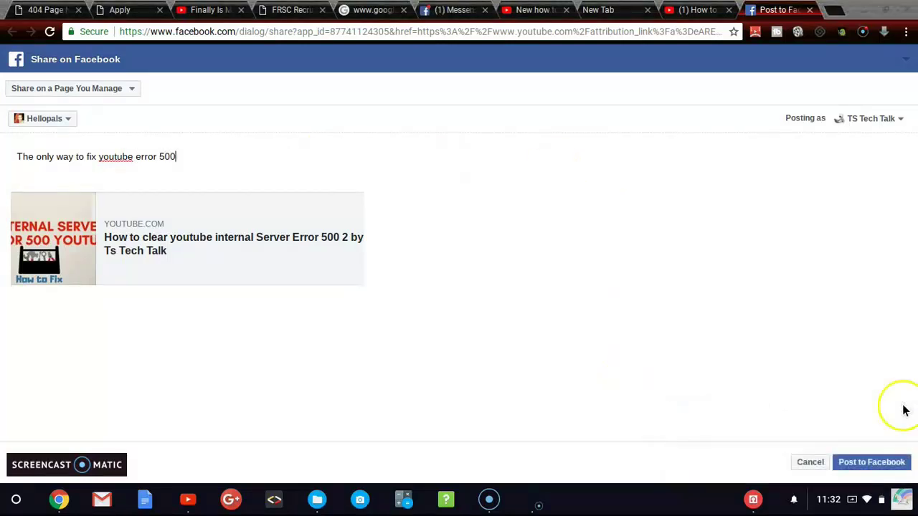
left_click(864, 464)
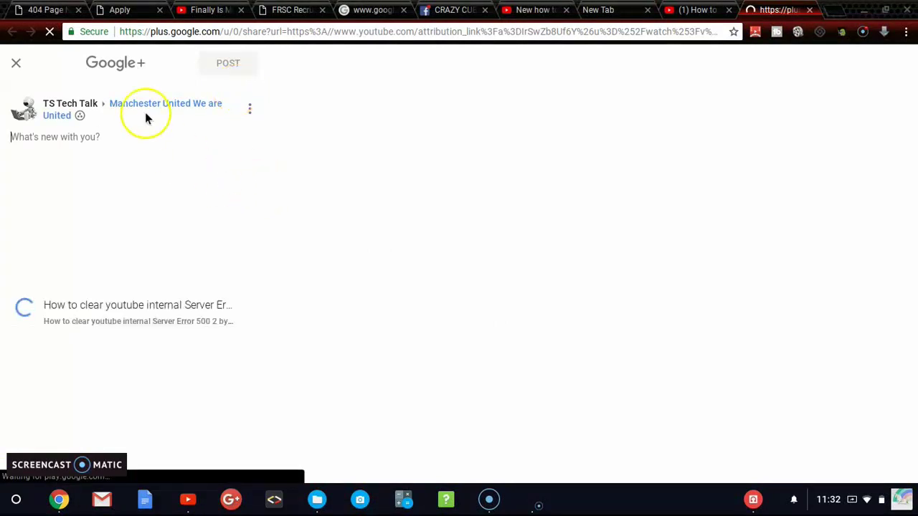
Change the Google+ audience from Manchester United community to Public and post it
left_click(136, 113)
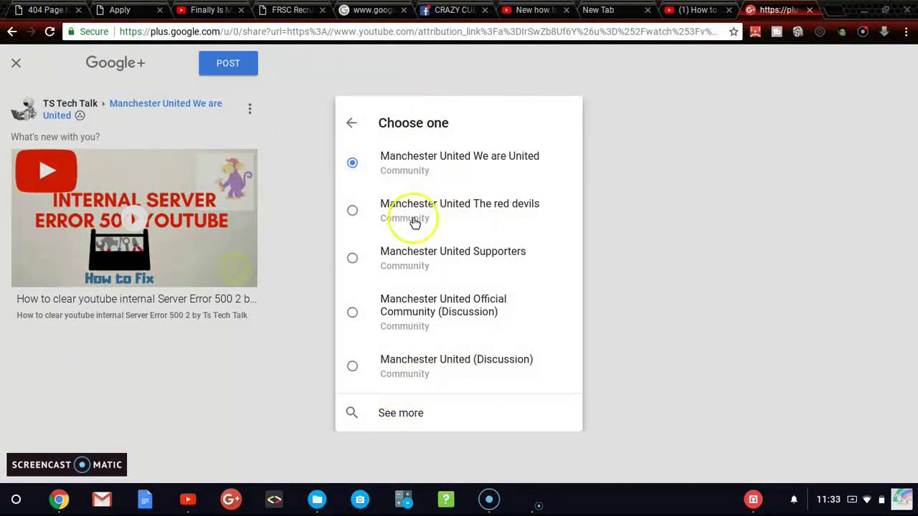
left_click(358, 129)
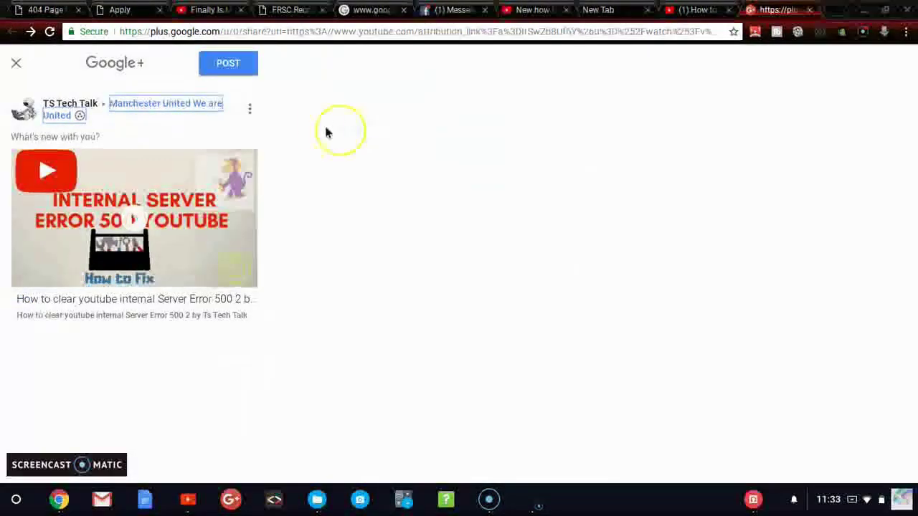
left_click(190, 108)
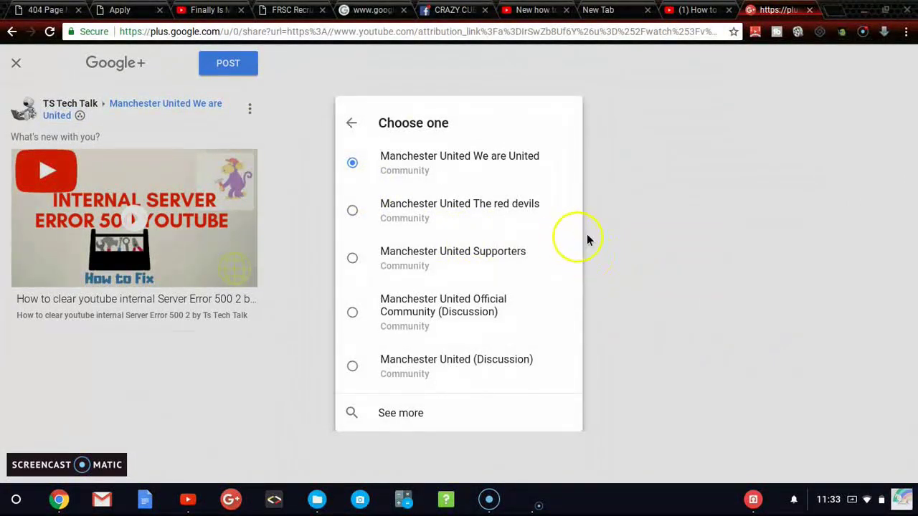
left_click(410, 410)
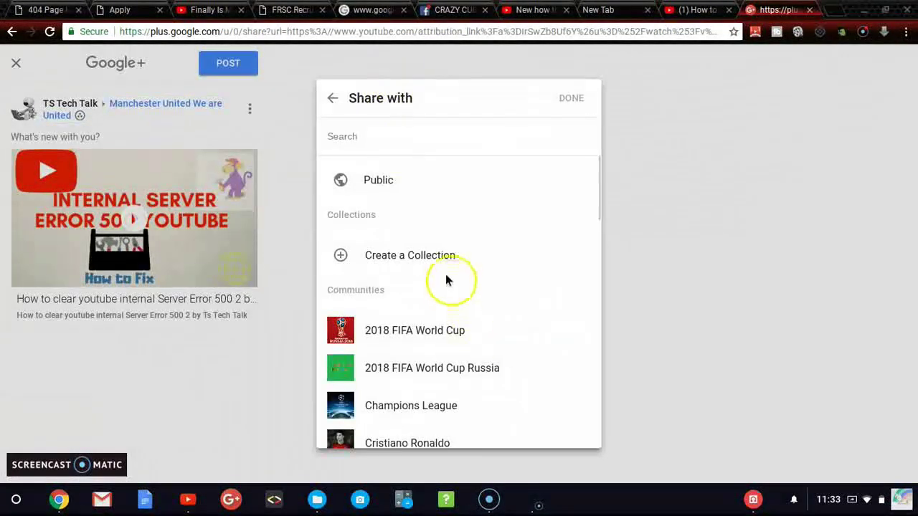
left_click(375, 180)
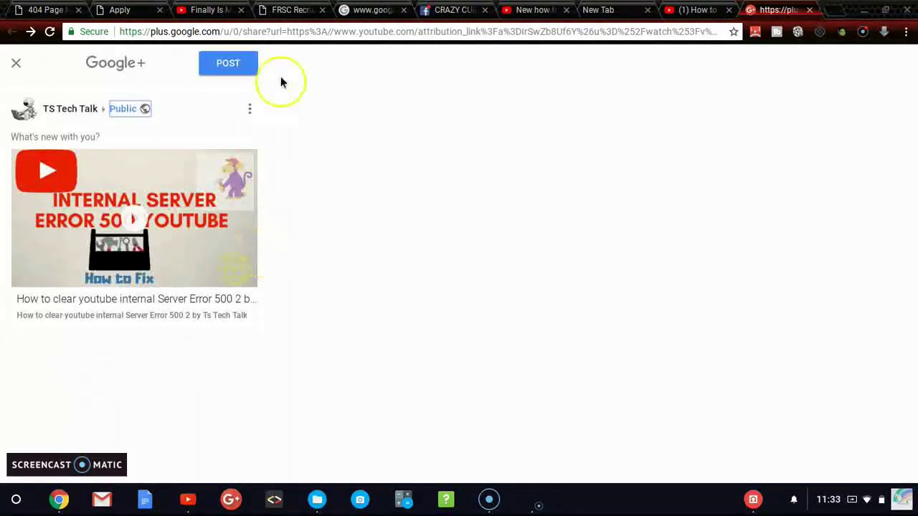
left_click(236, 67)
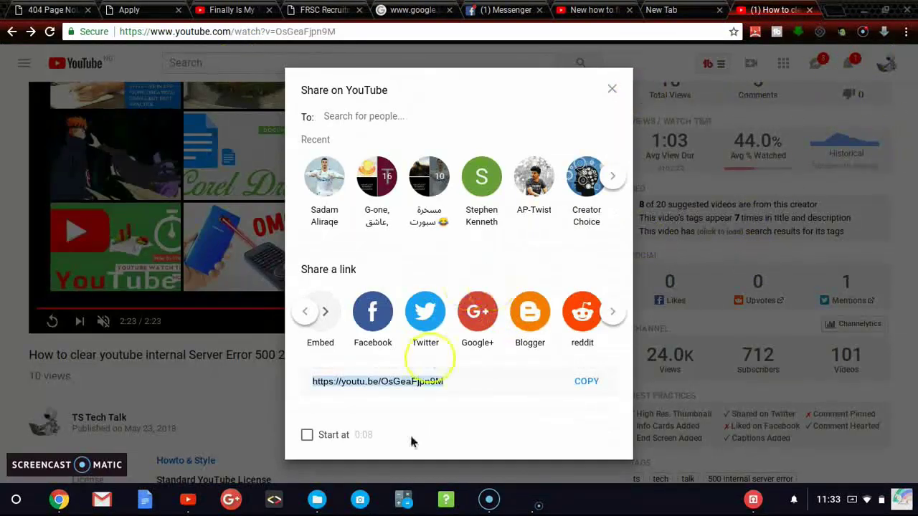
Turn on 'Start at' so the shared link begins partway in, at 0:12
left_click(306, 435)
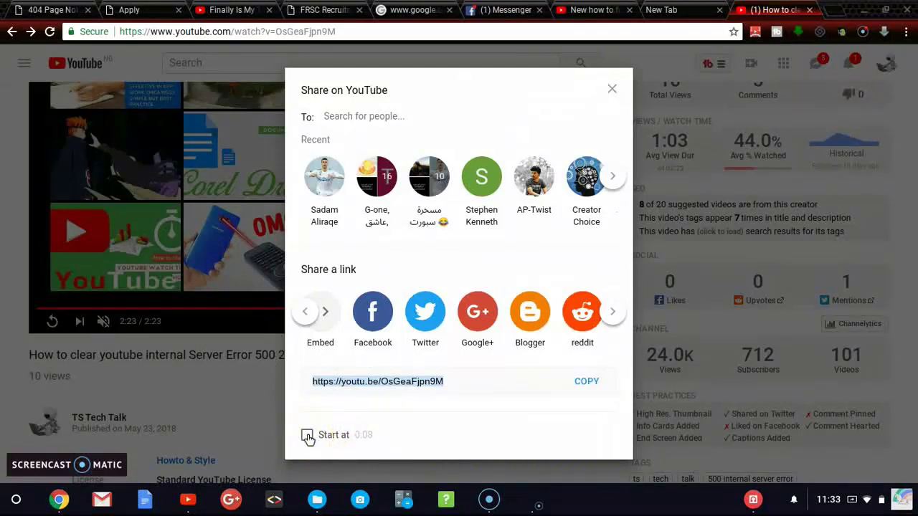
left_click(307, 435)
left_click(369, 434)
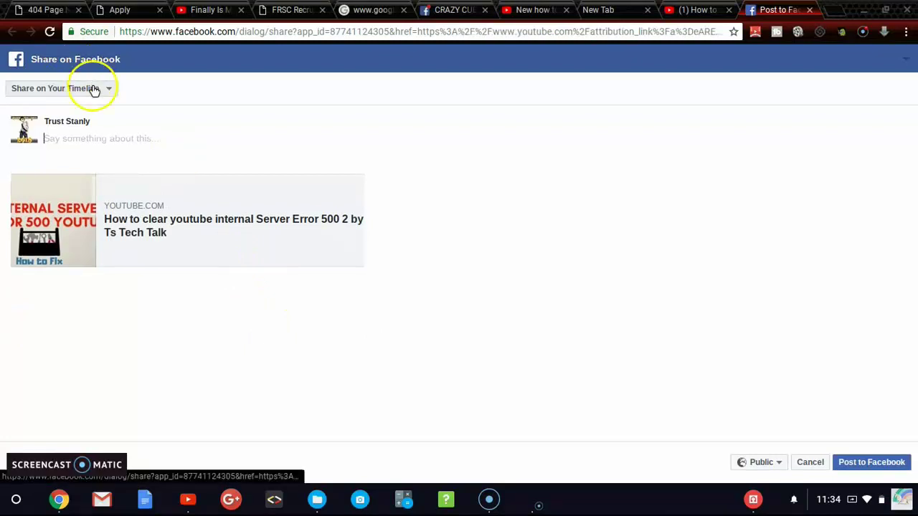
Switch the share target to the group 'YouTube viewer, Subscribe, Comment, Like Exchange'
left_click(93, 88)
left_click(118, 172)
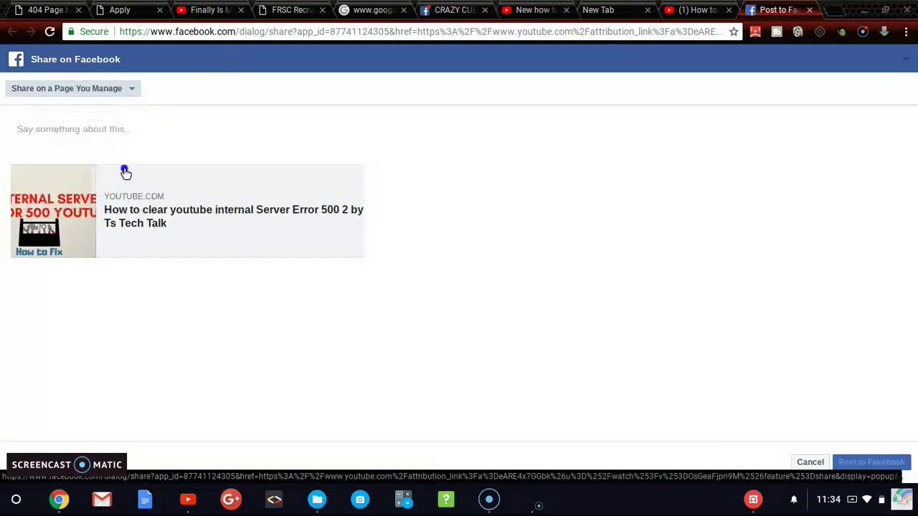
left_click(129, 88)
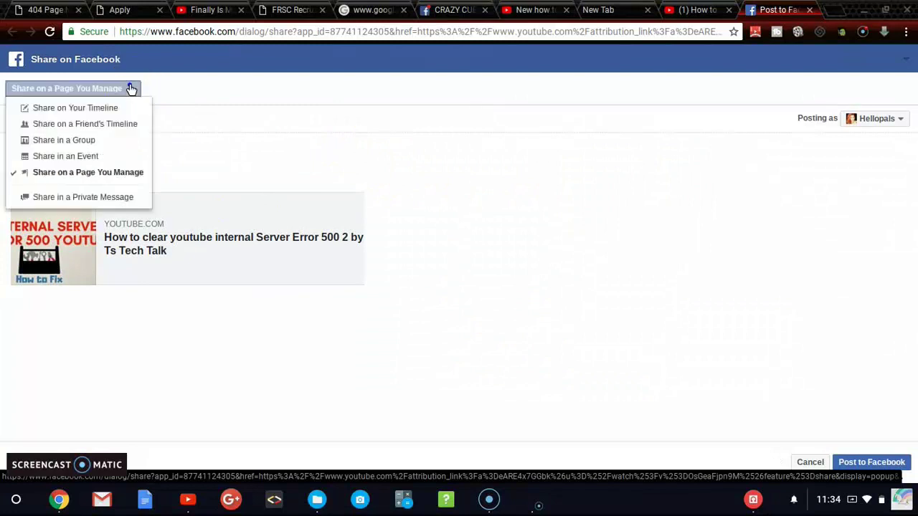
left_click(93, 140)
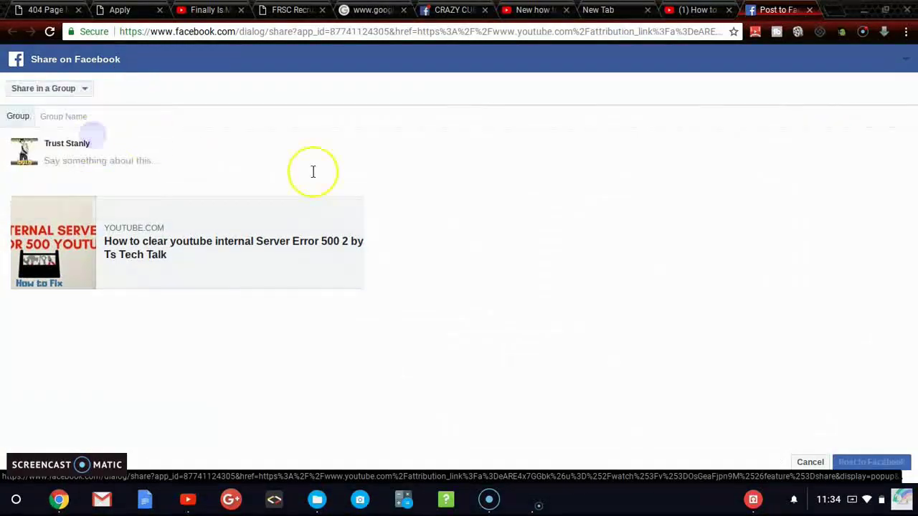
left_click(195, 116)
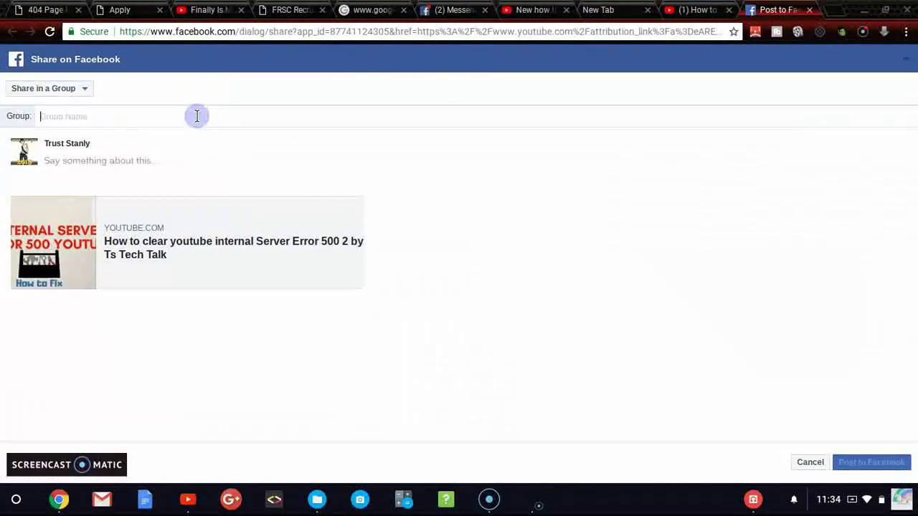
type("you")
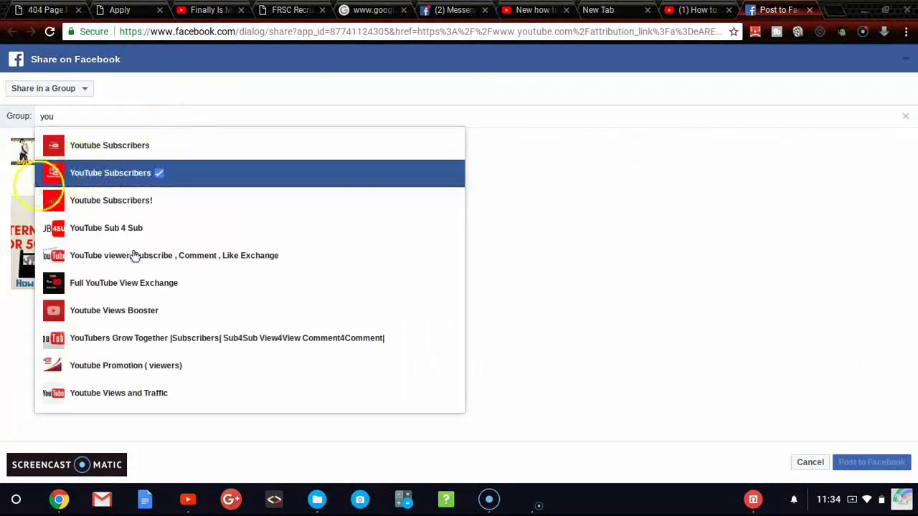
left_click(210, 258)
Caption the post 'The only way to fix youtube error 500' and post it
left_click(207, 148)
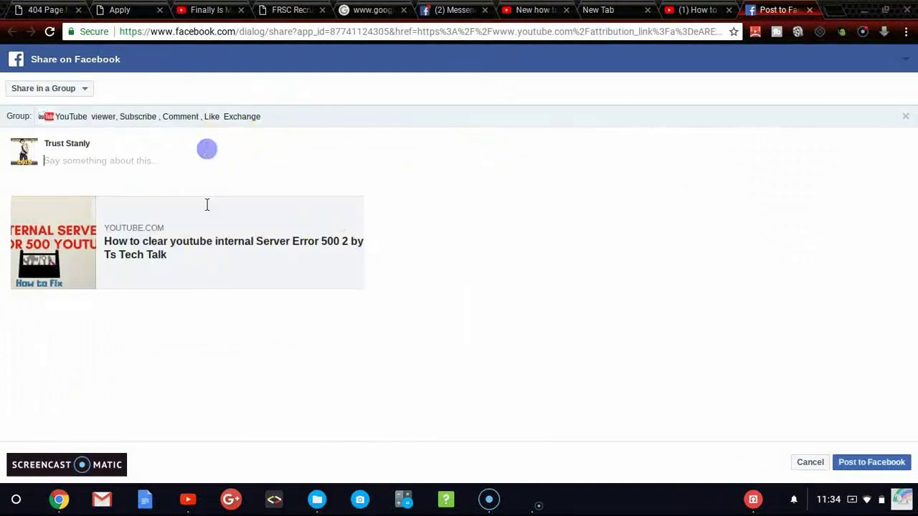
type("The")
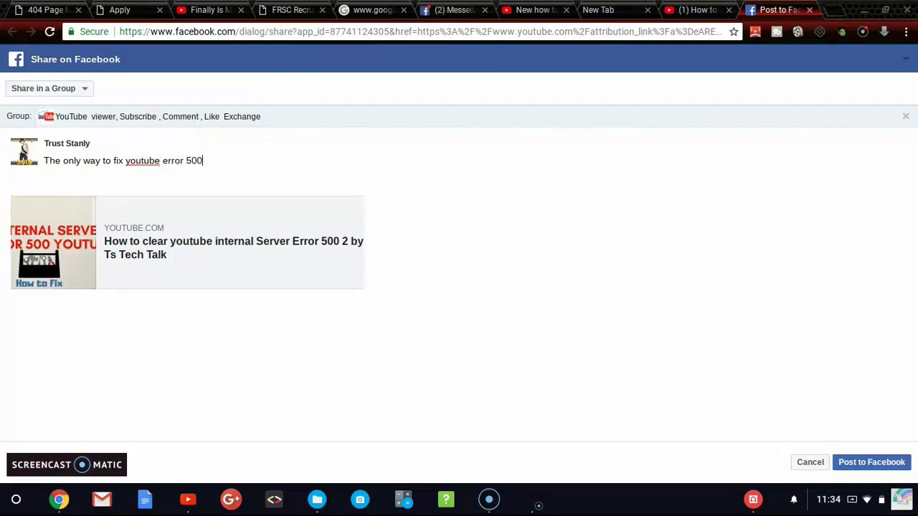
left_click(865, 469)
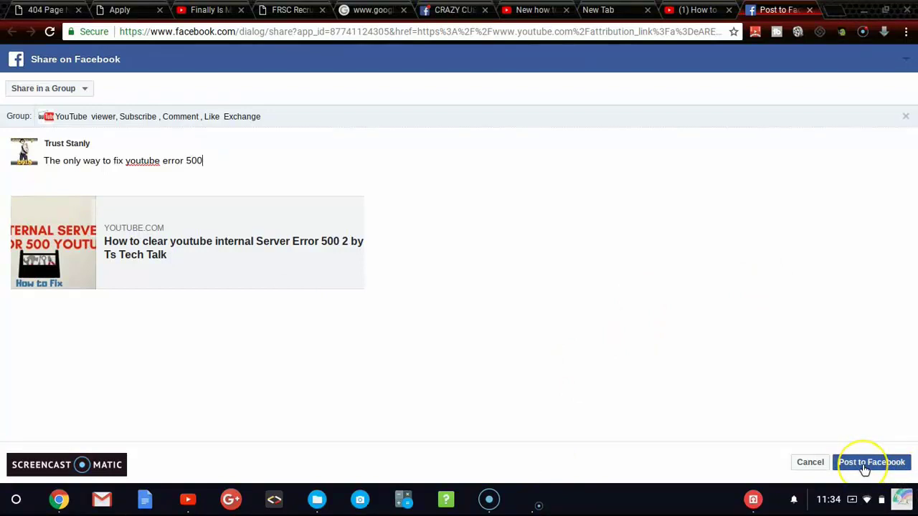
Confirm publishing the captioned Server Error 500 video to the group
left_click(865, 467)
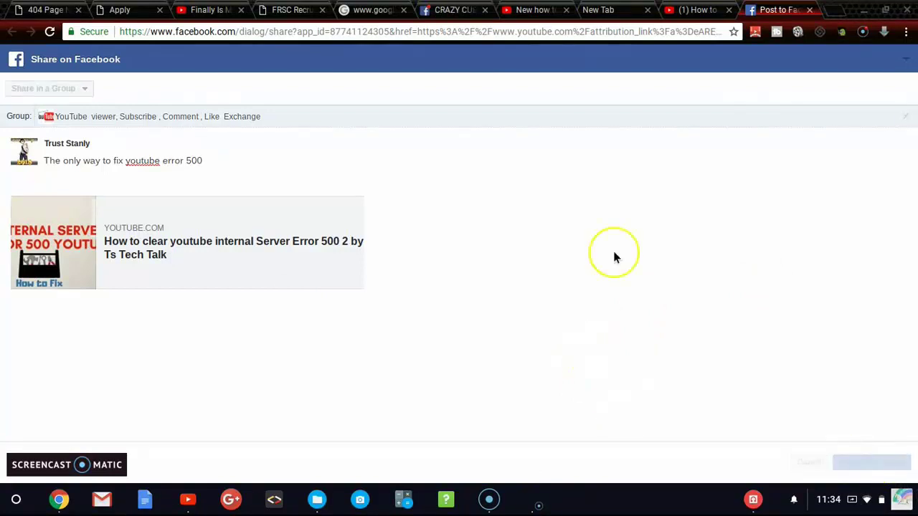